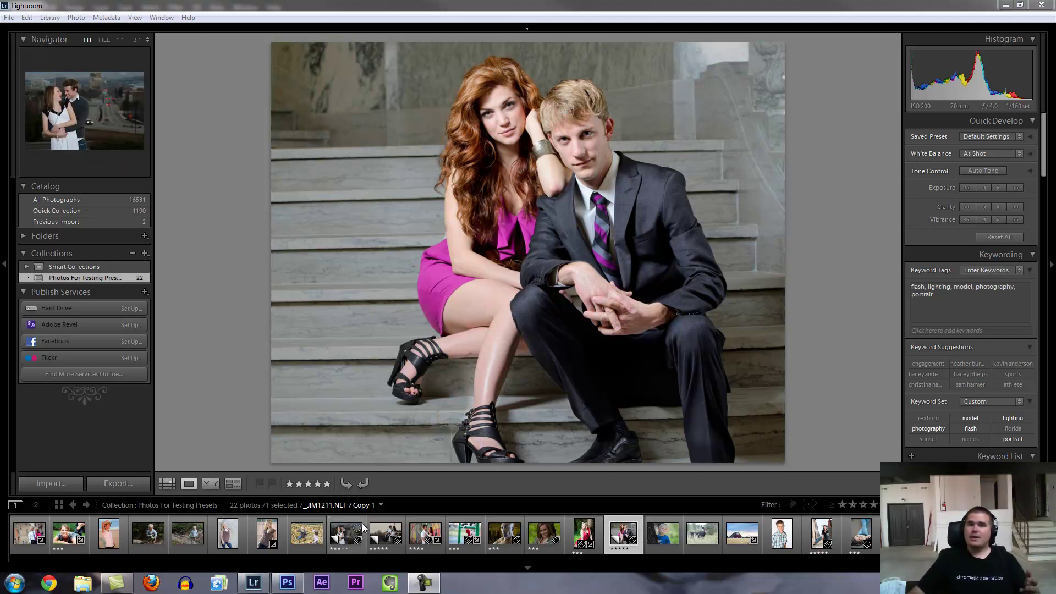
In Photoshop, create Untitled-1, a transparent 500 × 300 px document at 150 ppi
{"action": "left_click", "coordinate": [288, 583]}
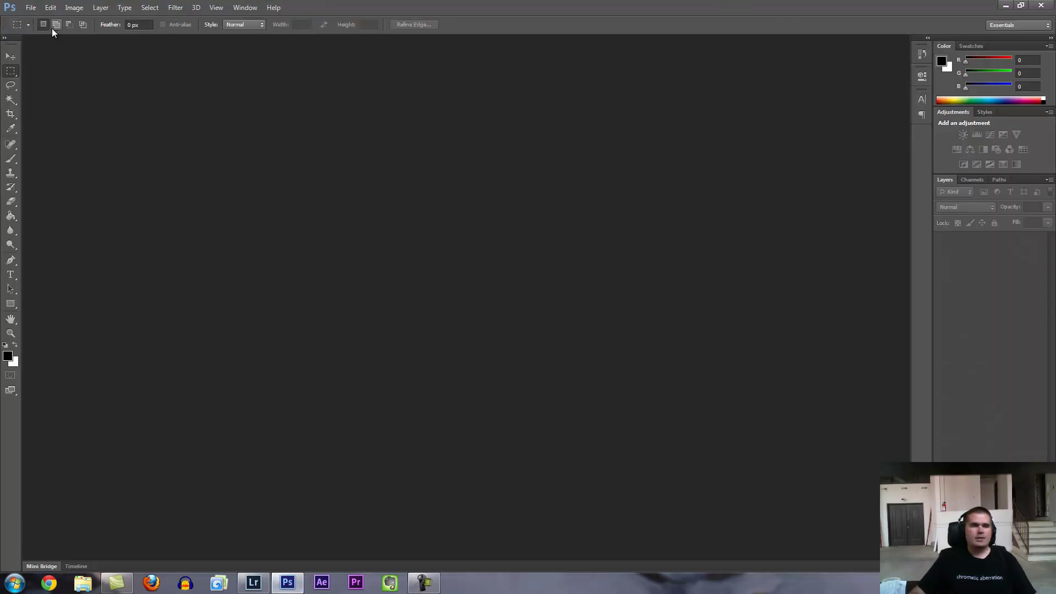
{"action": "left_click", "coordinate": [31, 8]}
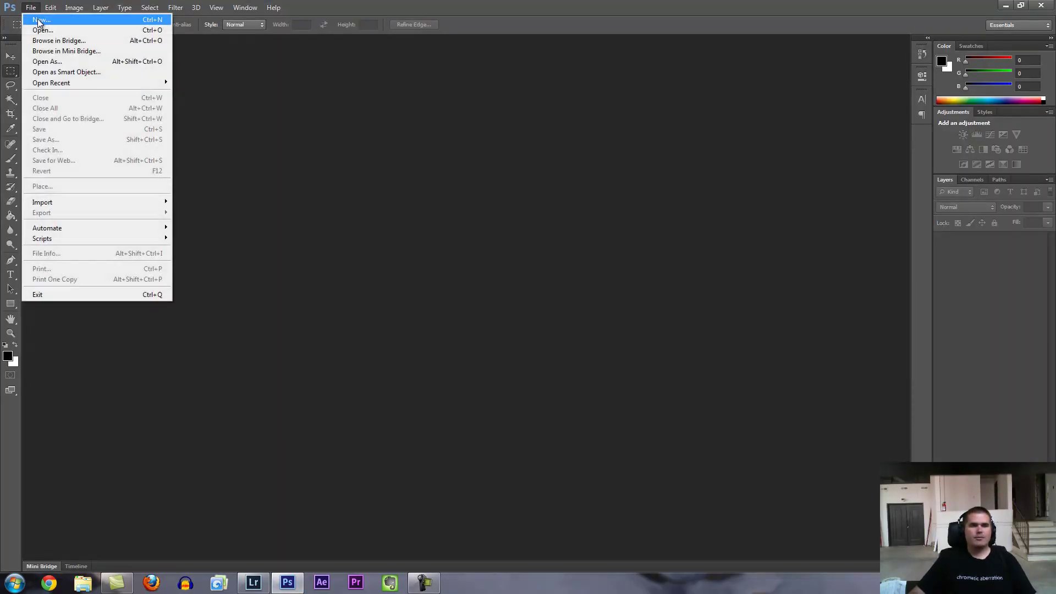
{"action": "left_click", "coordinate": [40, 19]}
{"action": "double_click", "coordinate": [495, 200]}
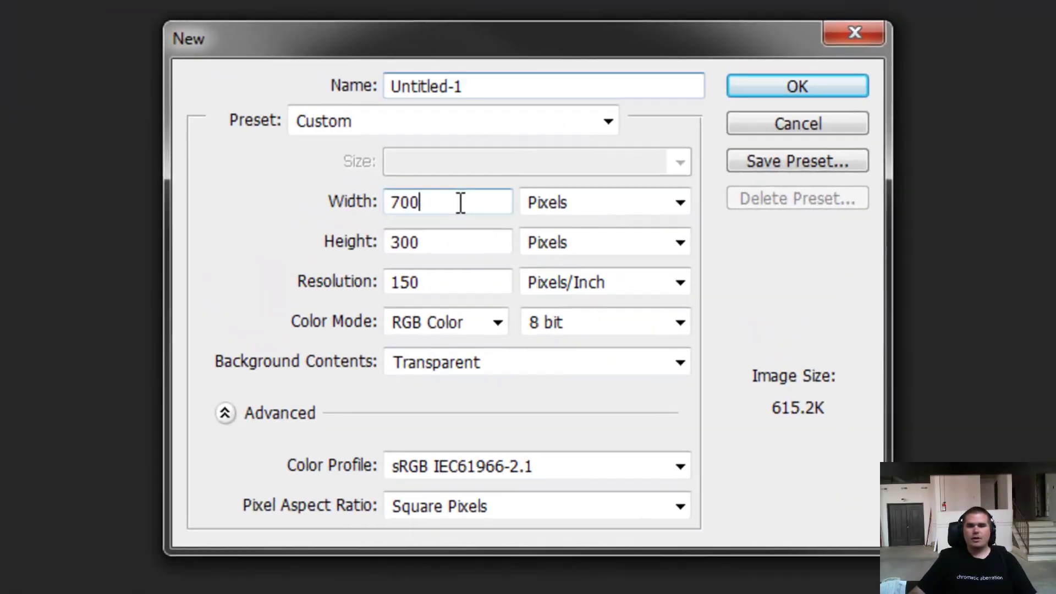
{"action": "type", "text": "500"}
{"action": "key", "text": "Tab"}
{"action": "key", "text": "Tab"}
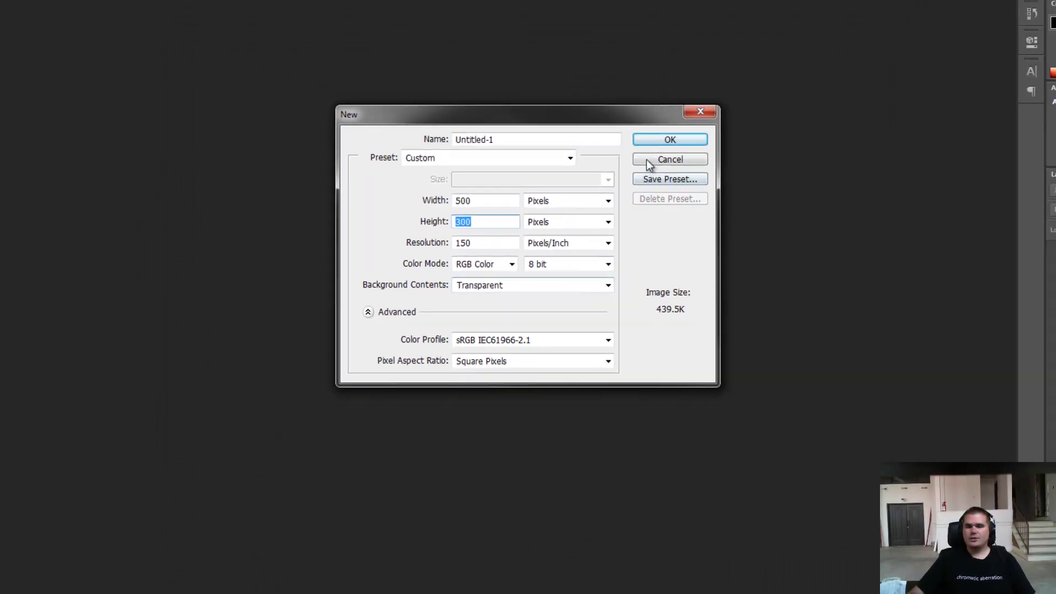
{"action": "left_click", "coordinate": [639, 153]}
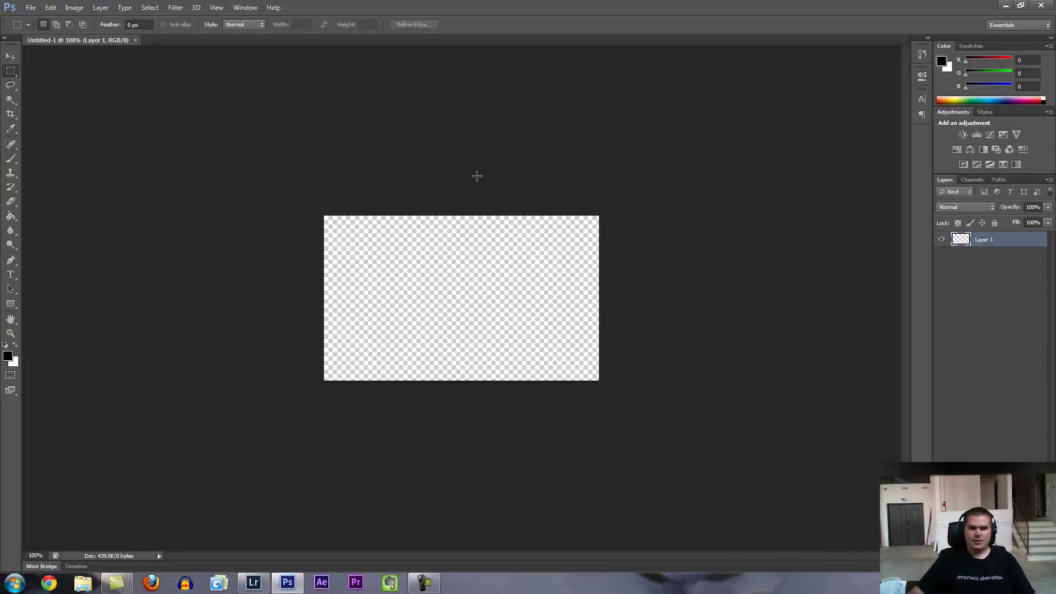
Select the Flat Point Medium Stiff bristle brush tip and shrink it down from 300 px
{"action": "left_click", "coordinate": [11, 159]}
{"action": "left_click", "coordinate": [56, 25]}
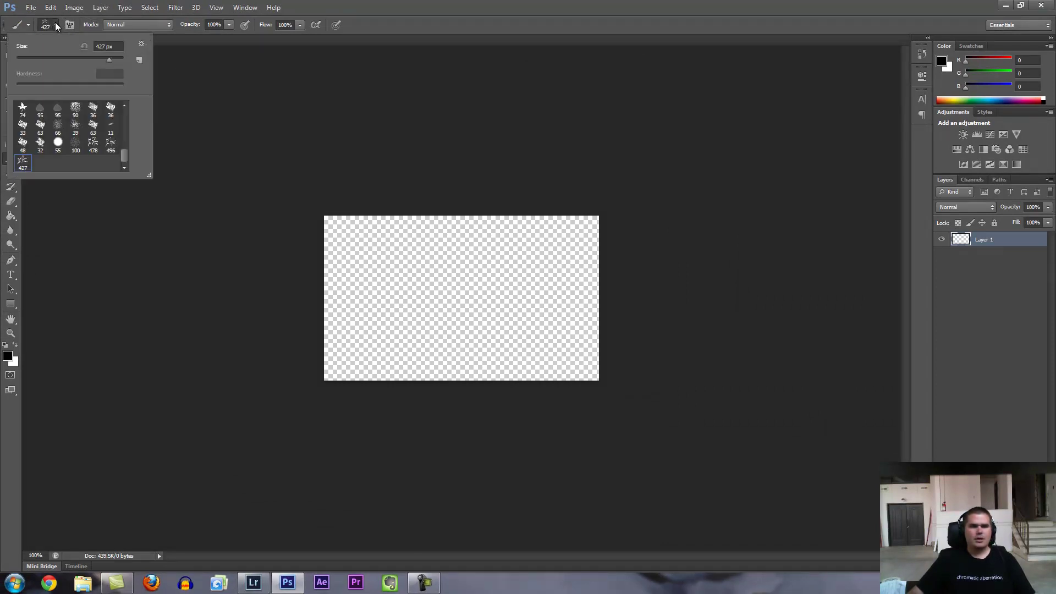
{"action": "left_click_drag", "start_coordinate": [123, 154], "coordinate": [125, 90]}
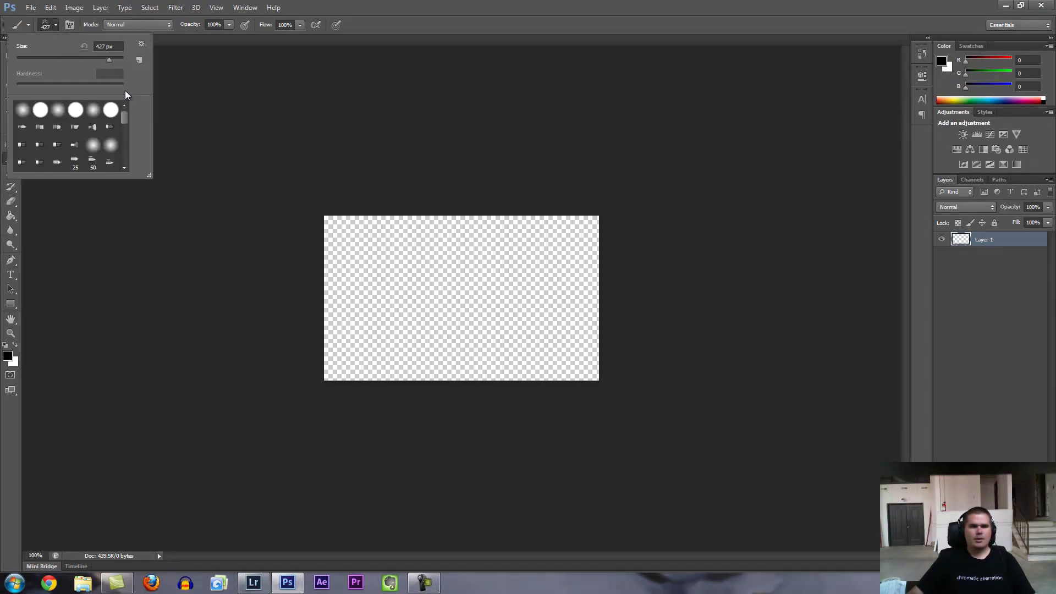
{"action": "left_click", "coordinate": [110, 128]}
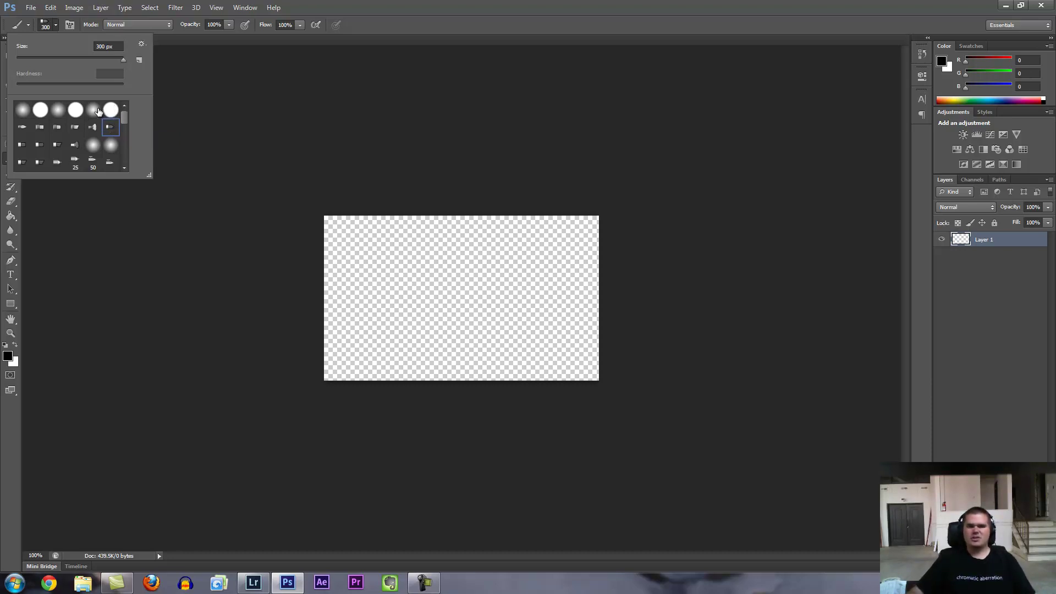
{"action": "left_click", "coordinate": [232, 228]}
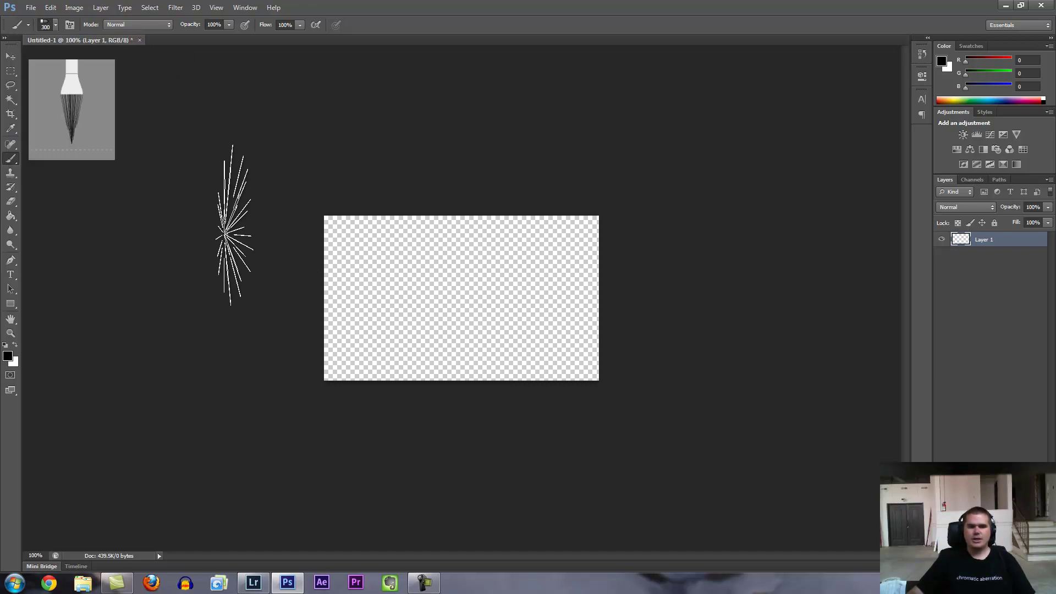
{"action": "key", "text": "bracketleft"}
{"action": "key", "text": "bracketleft"}
{"action": "key", "text": "bracketleft"}
{"action": "key", "text": "bracketleft"}
{"action": "key", "text": "bracketleft"}
{"action": "key", "text": "bracketleft"}
{"action": "key", "text": "bracketleft"}
{"action": "key", "text": "bracketleft"}
{"action": "key", "text": "bracketleft"}
{"action": "key", "text": "bracketleft"}
{"action": "key", "text": "bracketleft"}
{"action": "key", "text": "bracketleft"}
{"action": "key", "text": "bracketleft"}
{"action": "key", "text": "bracketleft"}
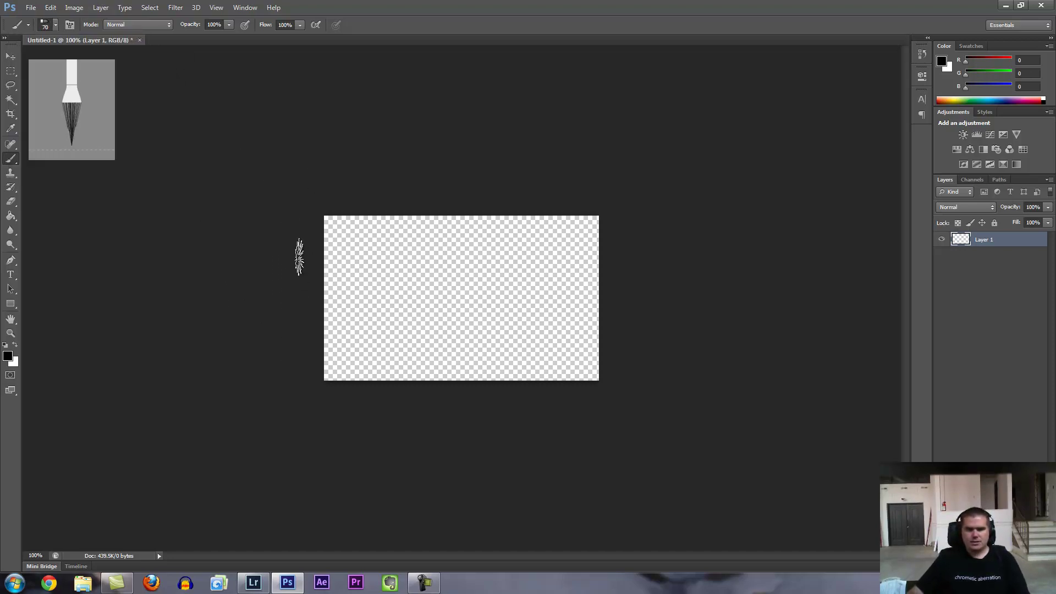
Thin the brush to 9 px and write a black four-stroke signature across the canvas
{"action": "key", "text": "bracketleft"}
{"action": "key", "text": "bracketleft"}
{"action": "key", "text": "bracketleft"}
{"action": "key", "text": "bracketleft"}
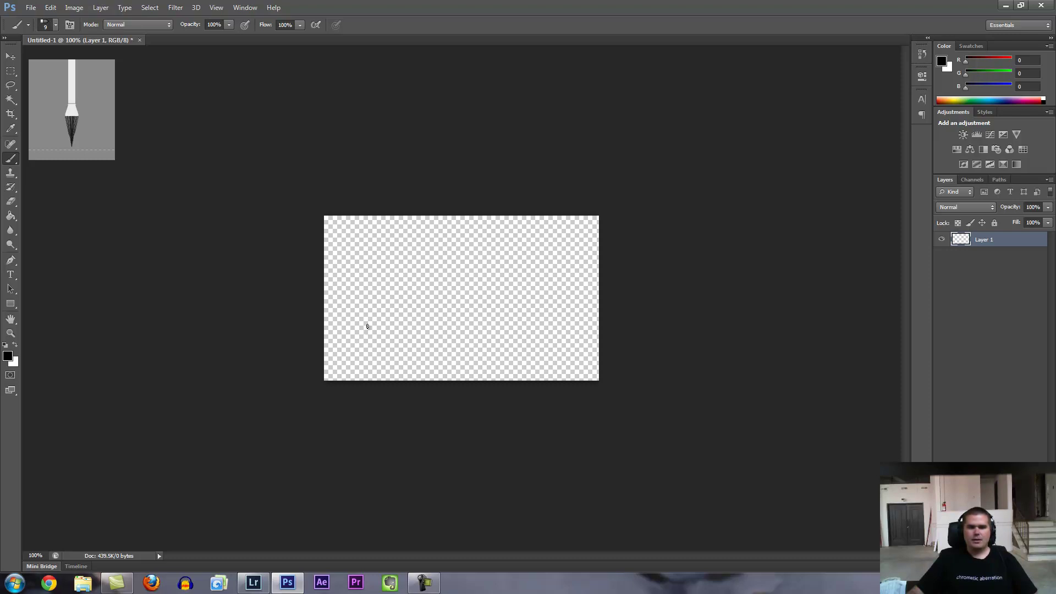
{"action": "mouse_move", "coordinate": [367, 326]}
{"action": "left_mouse_down"}
{"action": "mouse_move", "coordinate": [343, 270]}
{"action": "mouse_move", "coordinate": [413, 276]}
{"action": "mouse_move", "coordinate": [384, 315]}
{"action": "mouse_move", "coordinate": [423, 318]}
{"action": "mouse_move", "coordinate": [458, 264]}
{"action": "mouse_move", "coordinate": [444, 343]}
{"action": "left_mouse_up"}
{"action": "left_click_drag", "start_coordinate": [490, 246], "coordinate": [475, 362]}
{"action": "left_click_drag", "start_coordinate": [444, 304], "coordinate": [599, 304]}
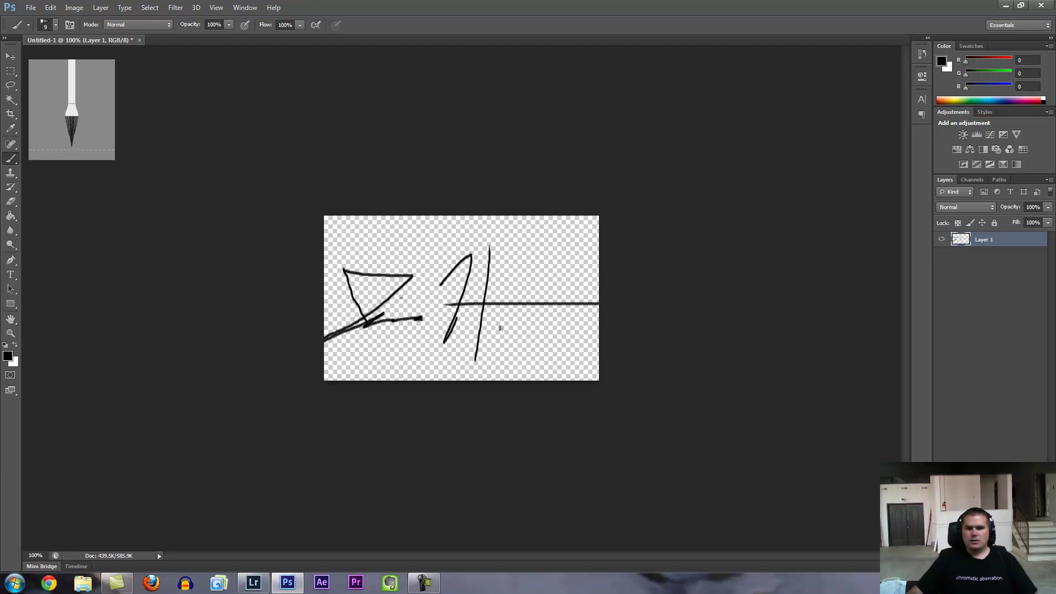
{"action": "left_click_drag", "start_coordinate": [495, 329], "coordinate": [587, 317]}
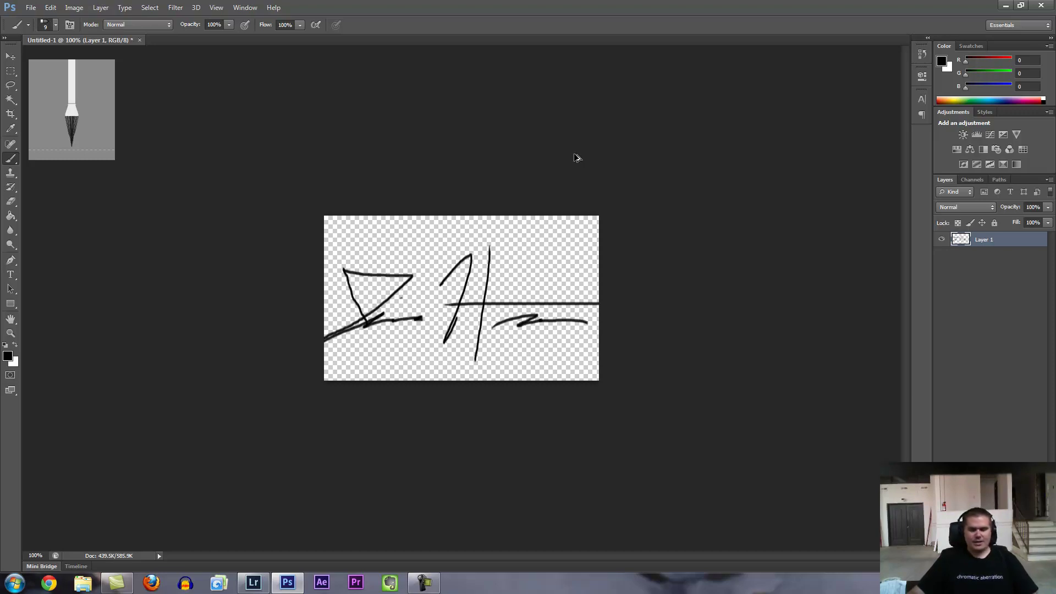
{"action": "left_click", "coordinate": [32, 7]}
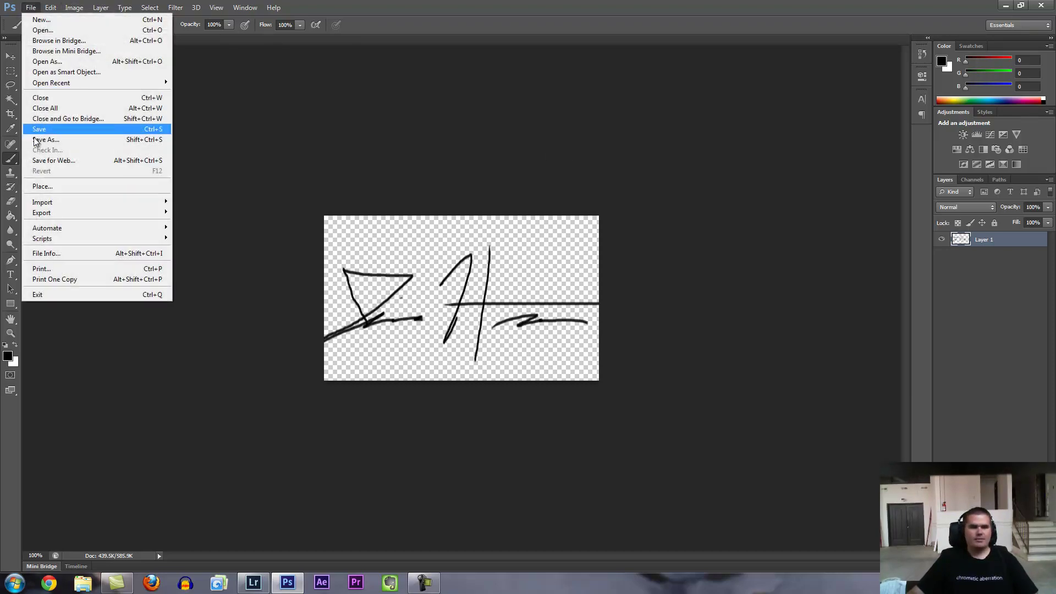
Save the signature through Save for Web as a transparent PNG-24 named 'jimBL' on the Desktop
{"action": "left_click", "coordinate": [77, 160]}
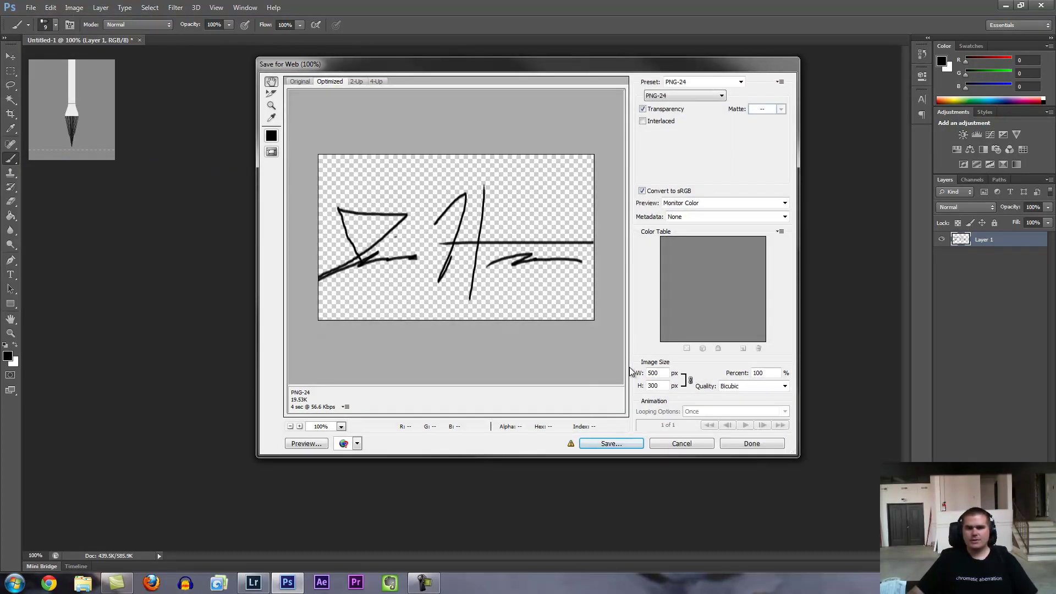
{"action": "left_click", "coordinate": [696, 99]}
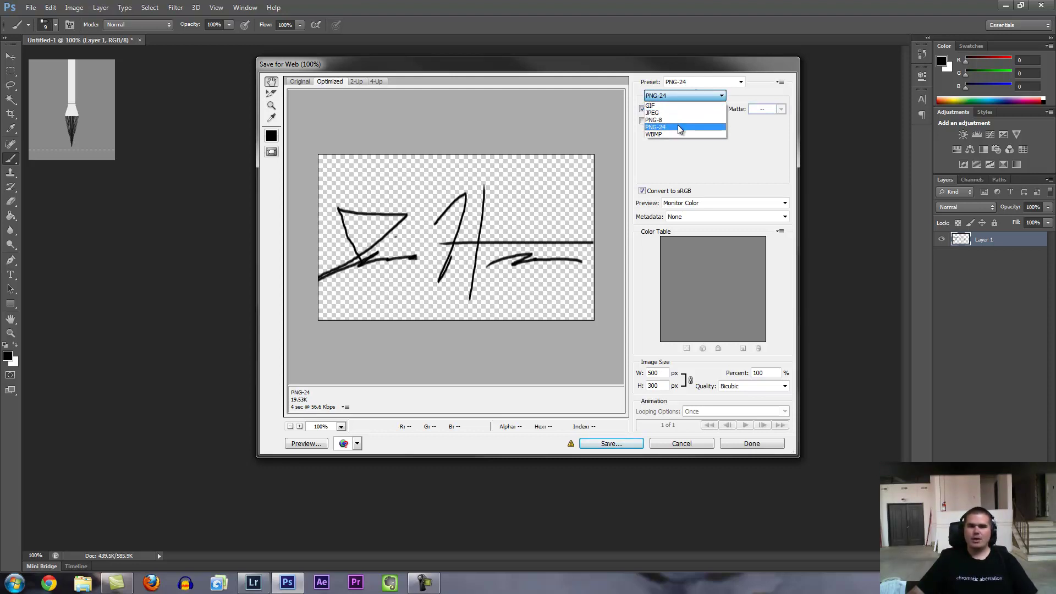
{"action": "left_click", "coordinate": [681, 129]}
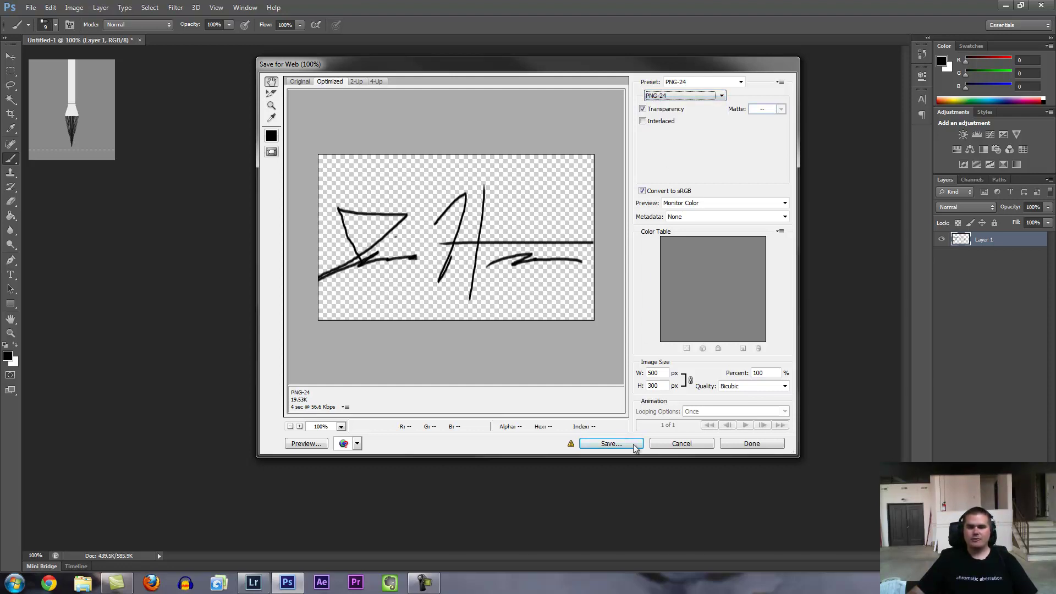
{"action": "left_click", "coordinate": [609, 444]}
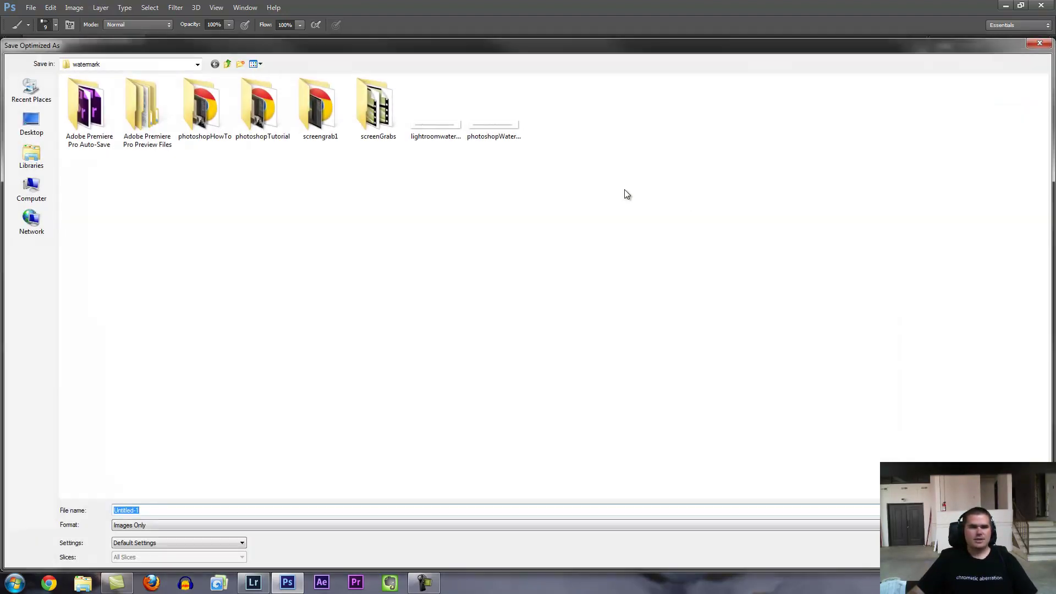
{"action": "left_click", "coordinate": [29, 133]}
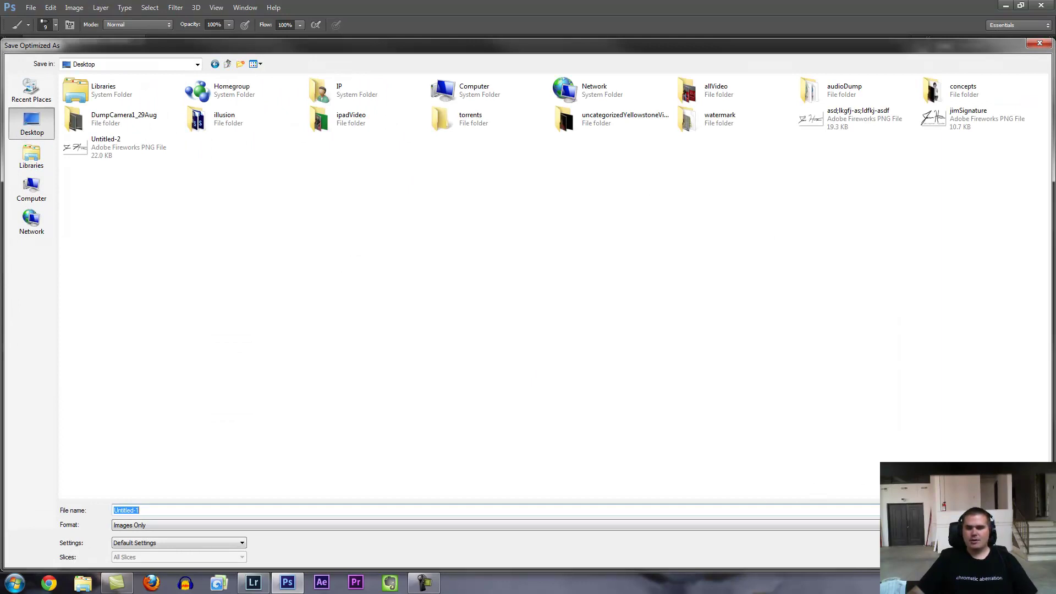
{"action": "type", "text": "j"}
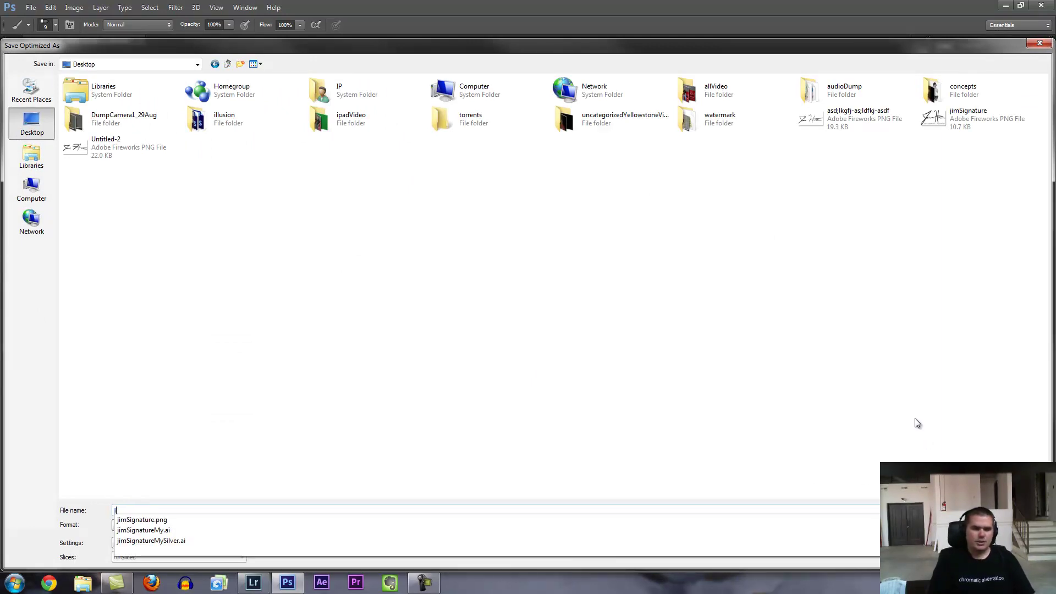
{"action": "type", "text": "imBLackWatemar"}
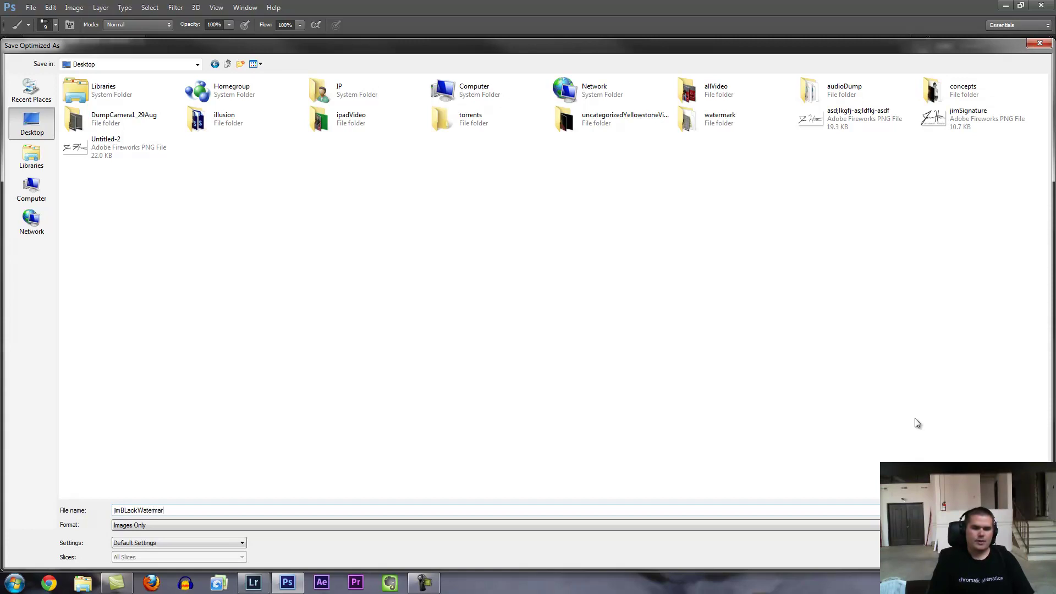
{"action": "key", "text": "Return"}
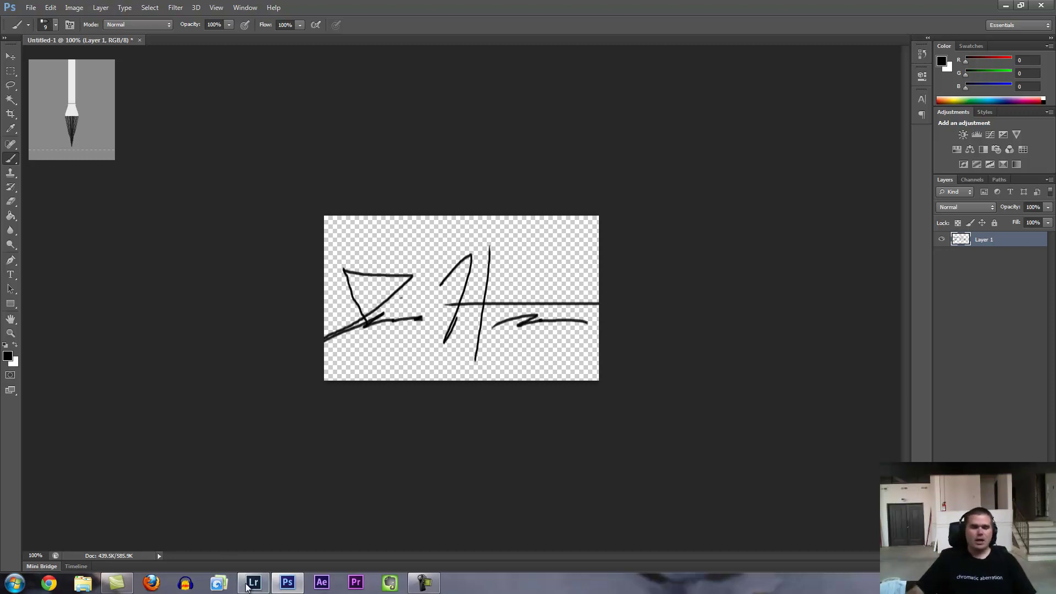
Open Lightroom's Export dialog for the portrait, re-enable Watermark, and list the watermark choices
{"action": "left_click", "coordinate": [253, 582]}
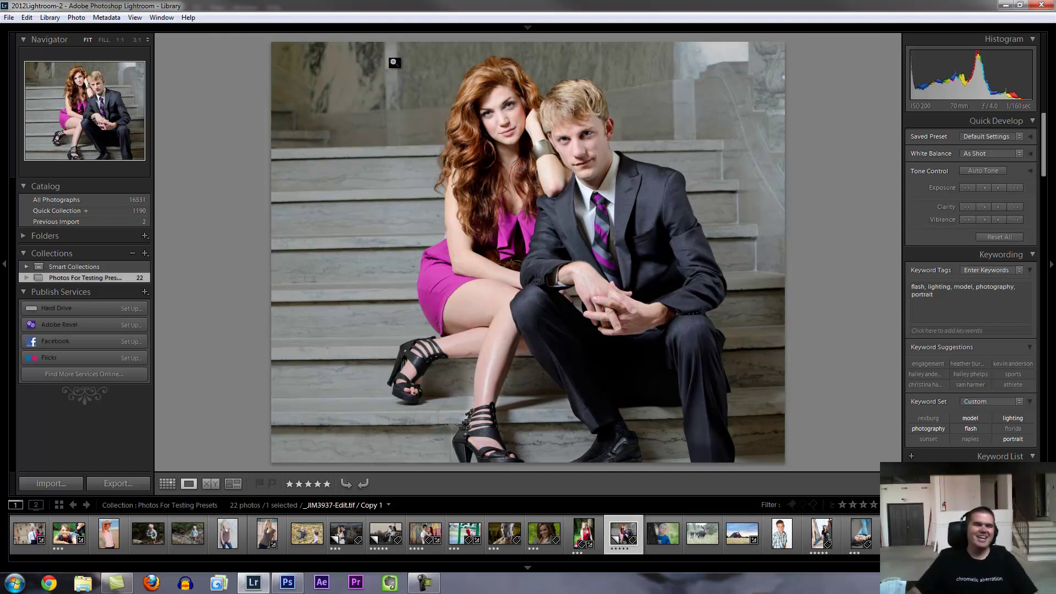
{"action": "left_click", "coordinate": [9, 17]}
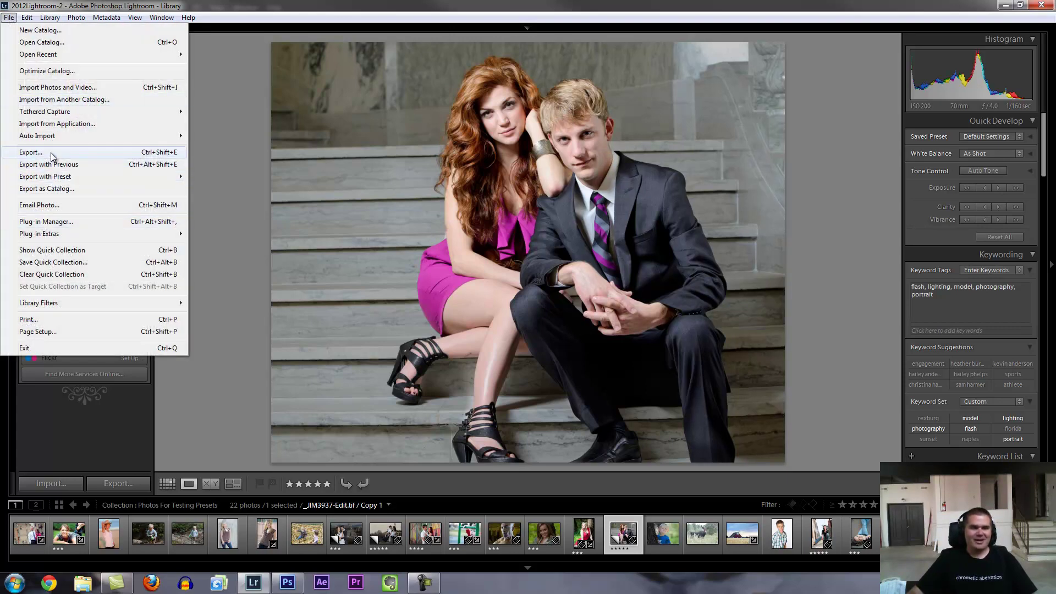
{"action": "left_click", "coordinate": [31, 152]}
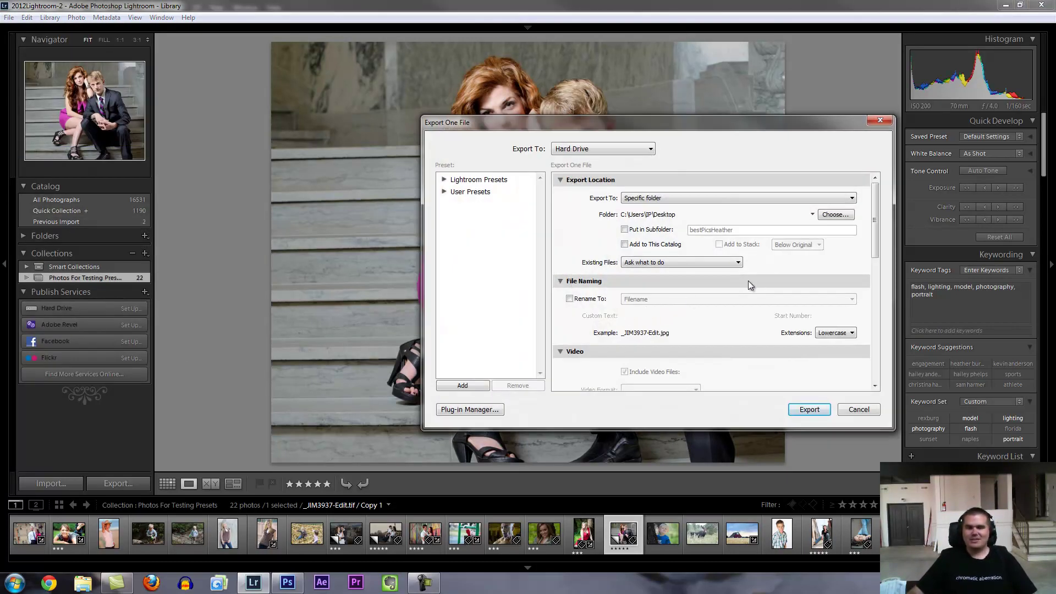
{"action": "scroll", "coordinate": [875, 198], "scroll_direction": "down", "scroll_amount": 10}
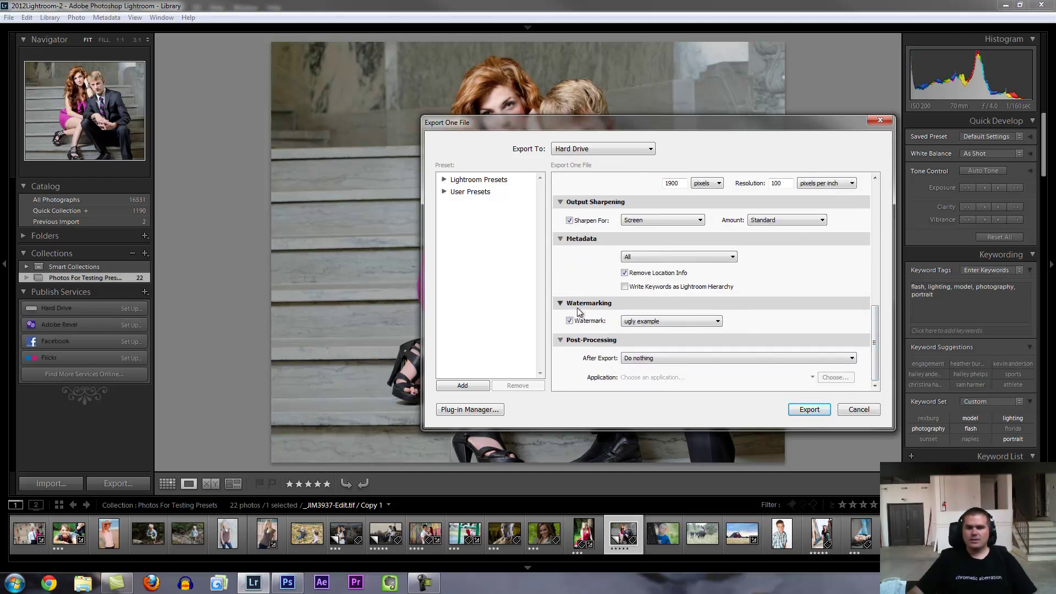
{"action": "left_click", "coordinate": [570, 321]}
{"action": "left_click", "coordinate": [570, 320]}
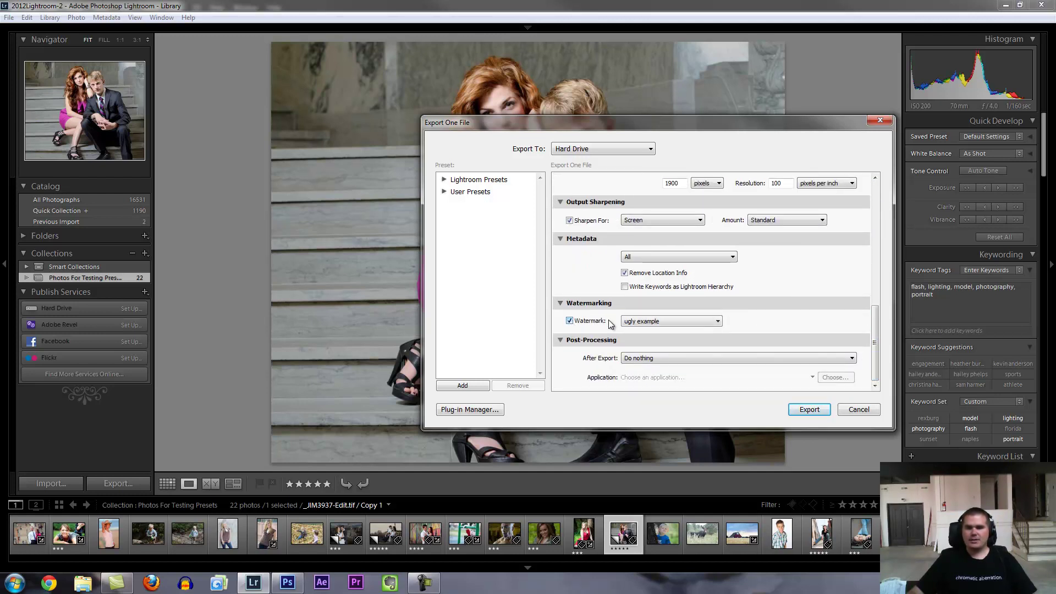
{"action": "left_click", "coordinate": [668, 322]}
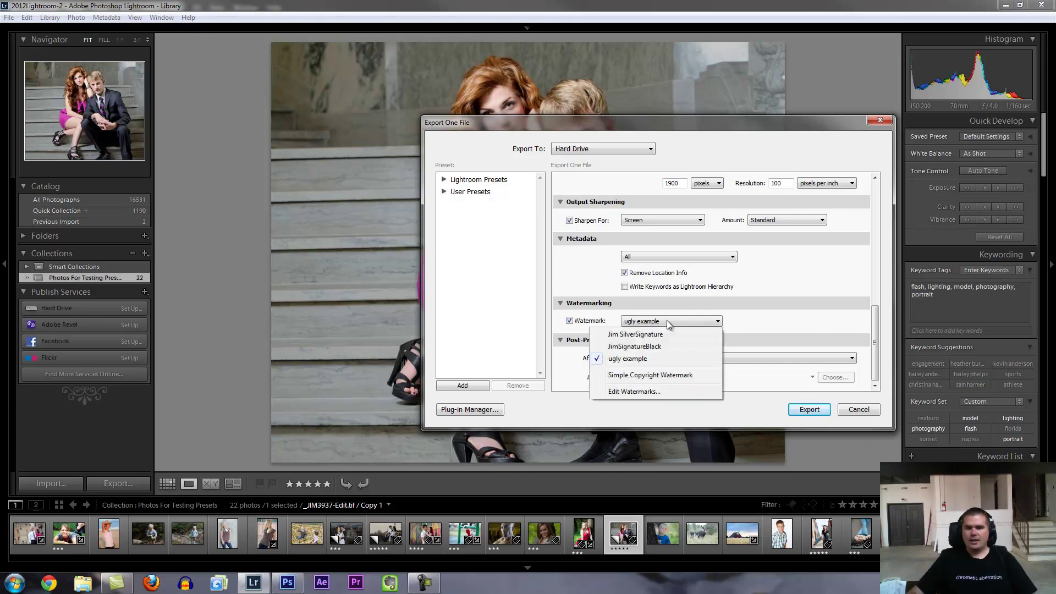
Create a Graphic watermark that uses the black signature image from the Desktop
{"action": "left_click", "coordinate": [650, 391]}
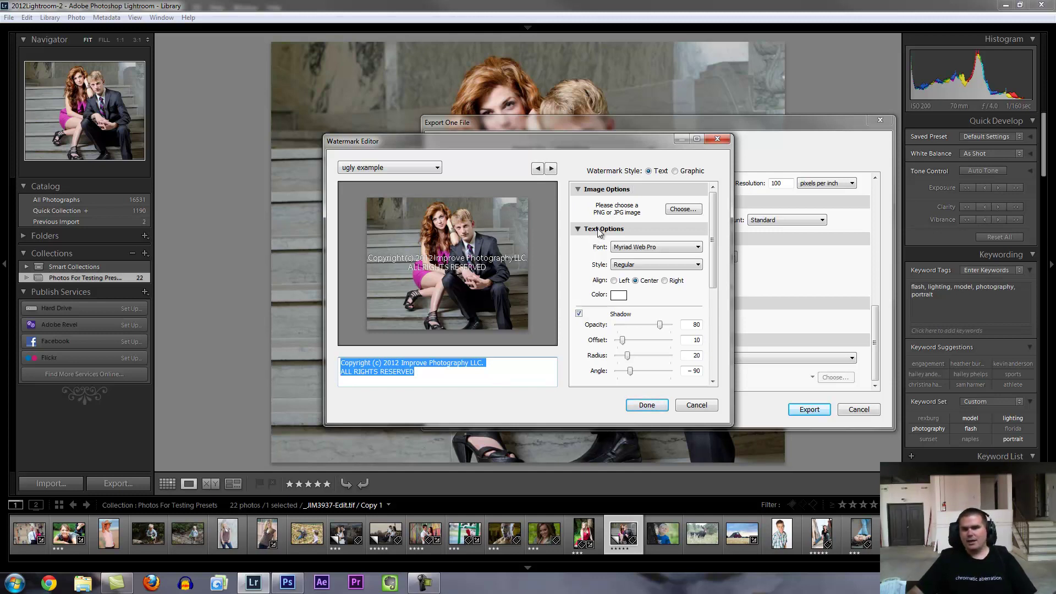
{"action": "left_click", "coordinate": [675, 171]}
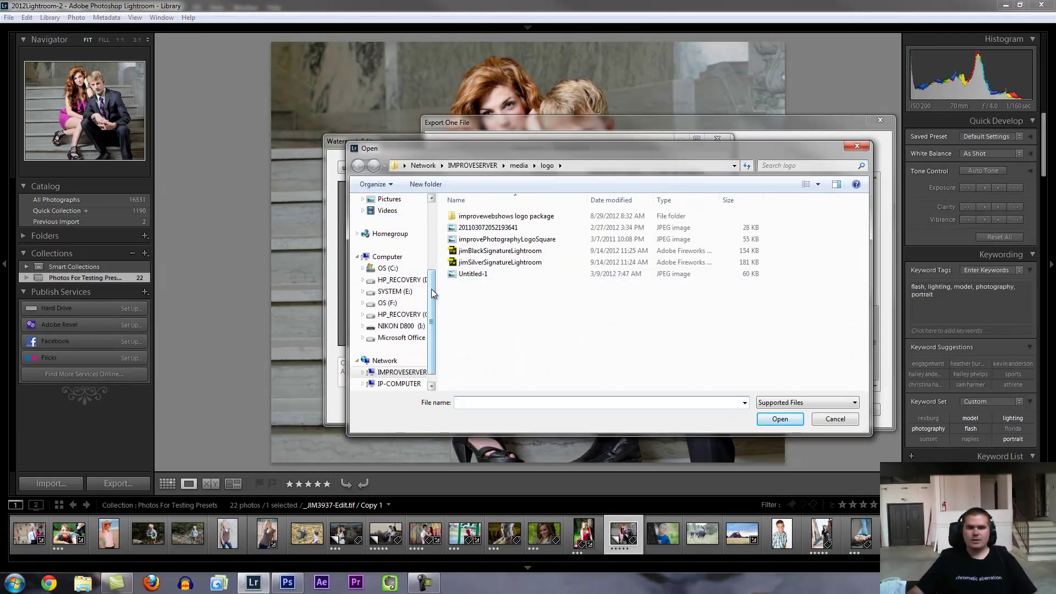
{"action": "left_click_drag", "start_coordinate": [431, 289], "coordinate": [434, 212]}
{"action": "left_click", "coordinate": [389, 215]}
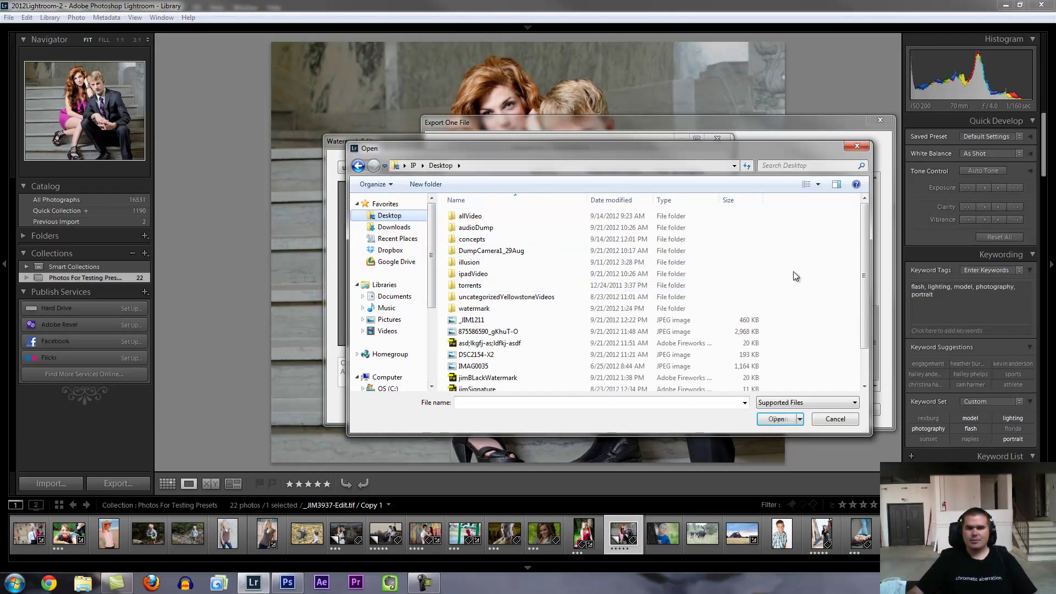
{"action": "left_click", "coordinate": [533, 378]}
{"action": "left_click", "coordinate": [795, 420]}
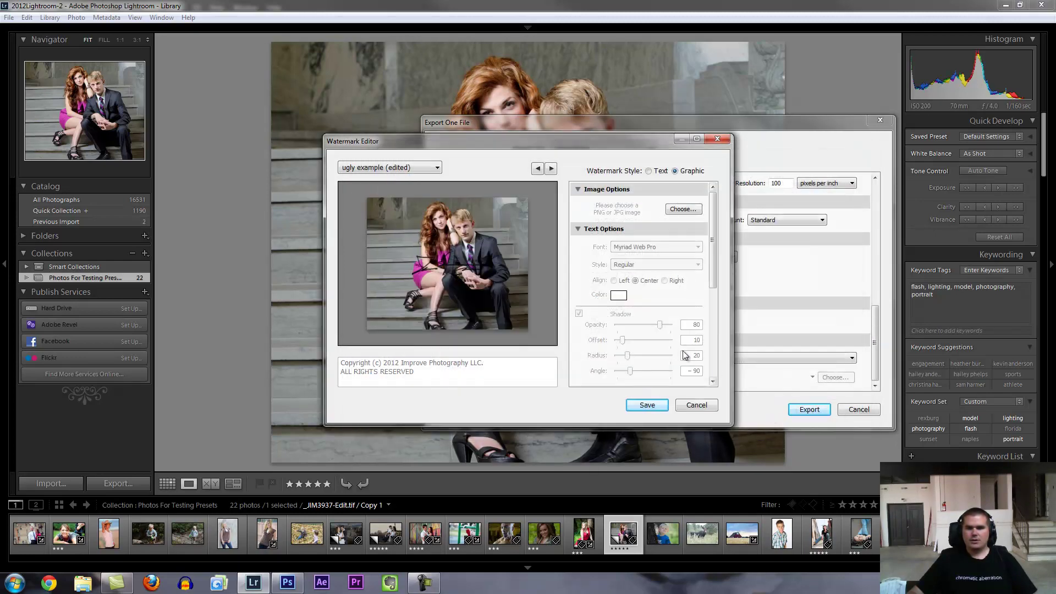
Anchor the signature watermark bottom-right and shrink it to size 38
{"action": "mouse_move", "coordinate": [483, 281]}
{"action": "left_click_drag", "start_coordinate": [714, 223], "coordinate": [717, 320]}
{"action": "left_click", "coordinate": [632, 376]}
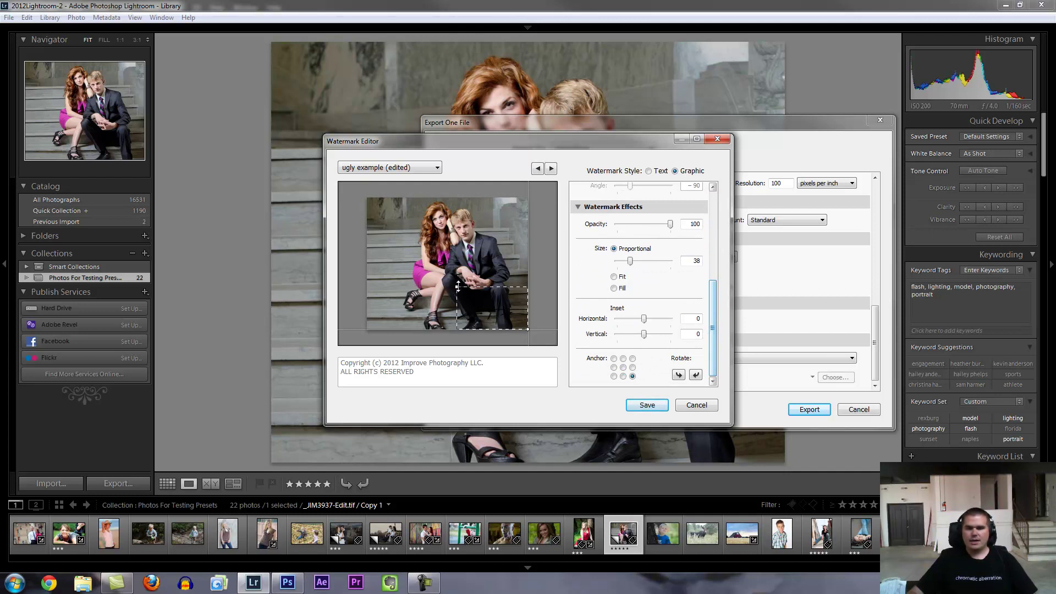
{"action": "left_click_drag", "start_coordinate": [715, 335], "coordinate": [714, 236]}
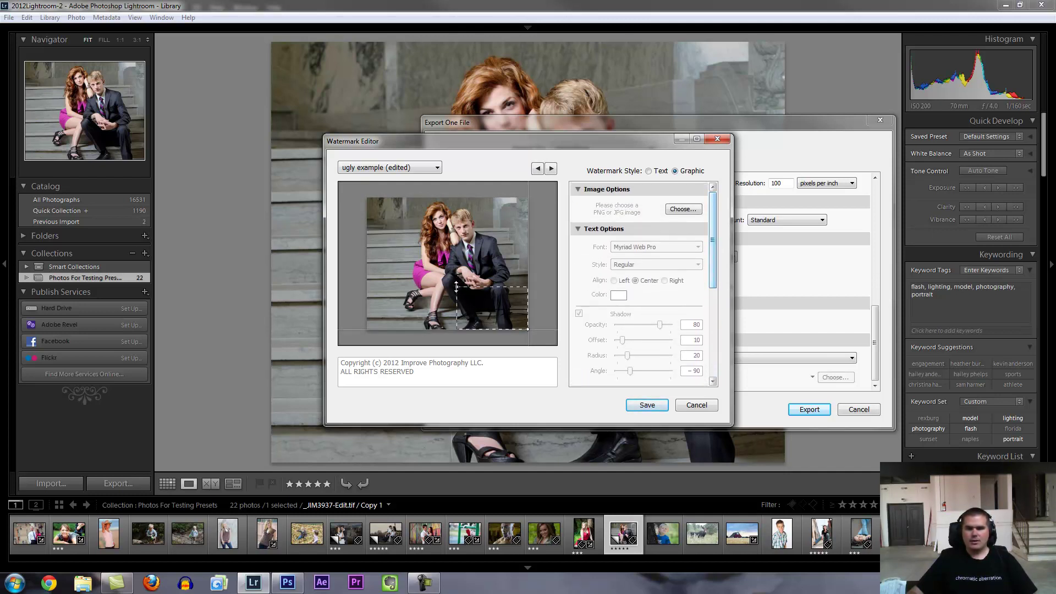
{"action": "left_click_drag", "start_coordinate": [456, 286], "coordinate": [502, 316]}
Save the signature watermark settings as a new preset named 'bob'
{"action": "left_click", "coordinate": [646, 405]}
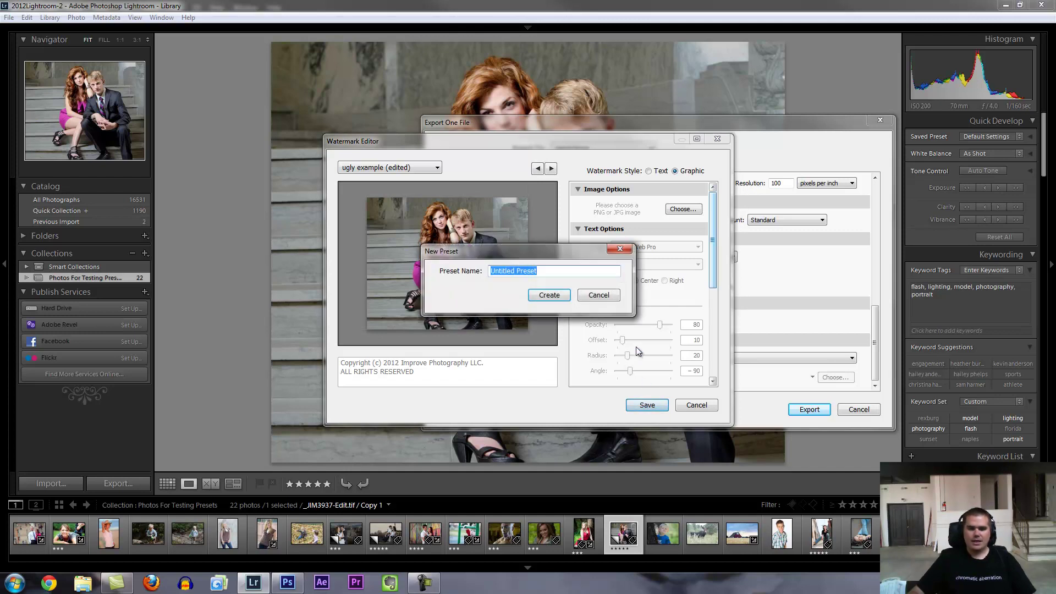
{"action": "type", "text": "bob"}
{"action": "left_click", "coordinate": [559, 293]}
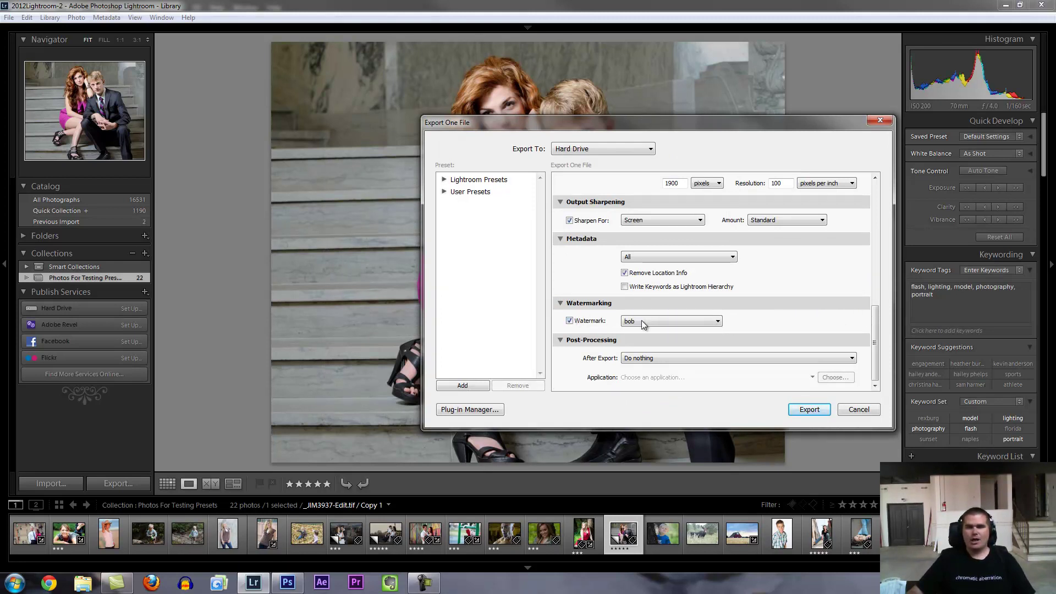
Re-enable watermarking, choose the Jim SilverSignature watermark, and export the portrait to the Desktop
{"action": "left_click", "coordinate": [718, 323]}
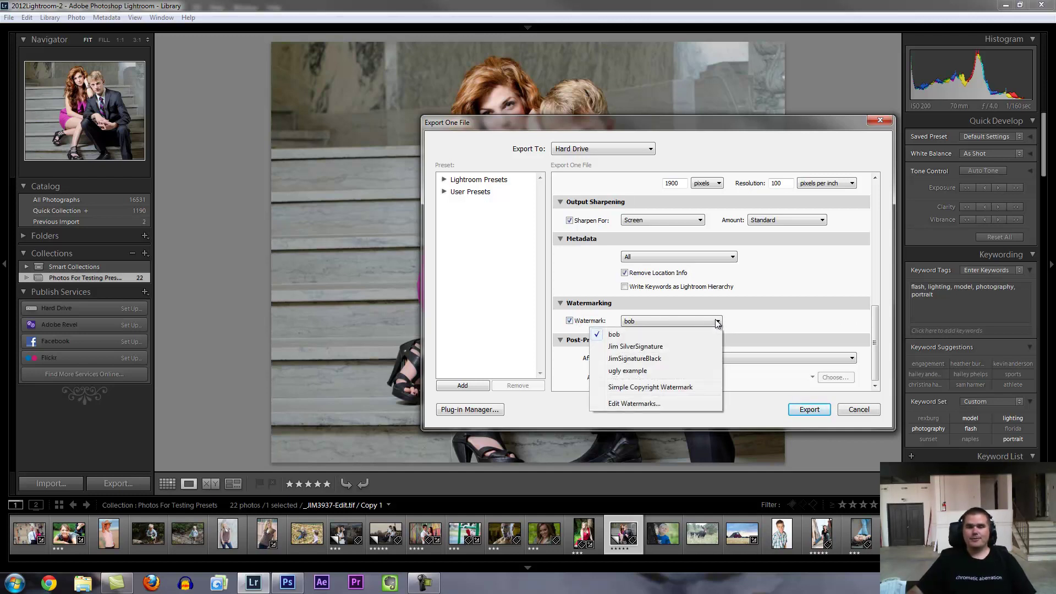
{"action": "left_click", "coordinate": [570, 321]}
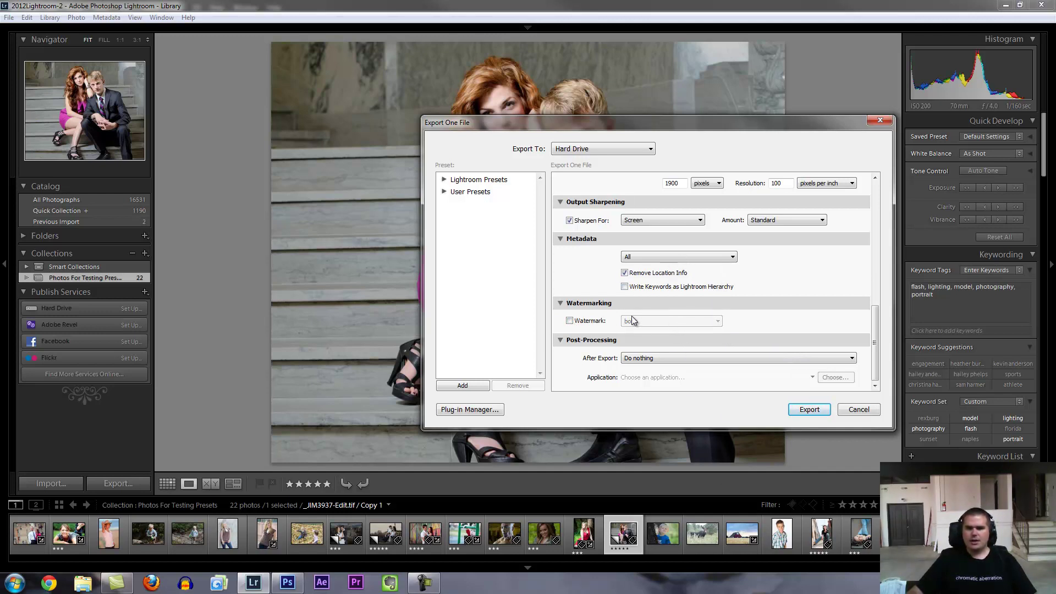
{"action": "left_click", "coordinate": [578, 320]}
{"action": "left_click", "coordinate": [664, 322]}
{"action": "left_click", "coordinate": [665, 349]}
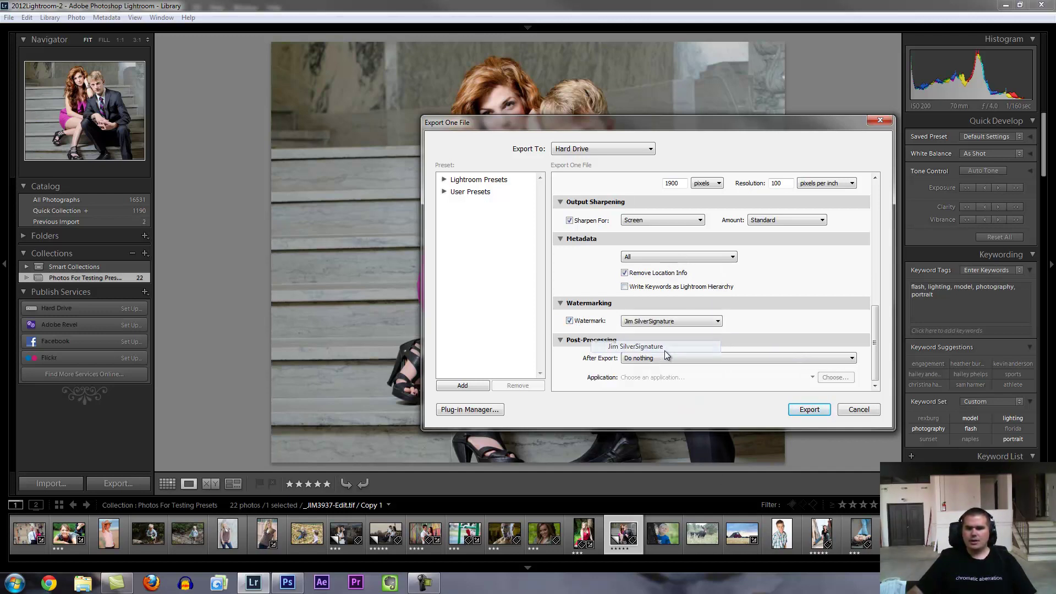
{"action": "left_click", "coordinate": [809, 411]}
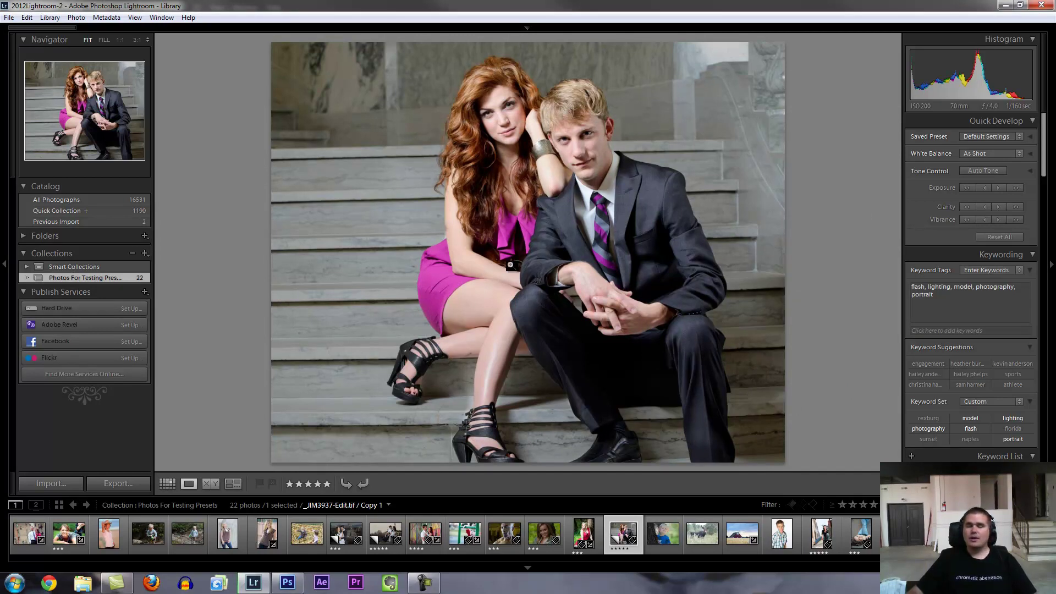
Reveal the desktop and open the exported _JIM3937-Edit photo in Windows Photo Viewer
{"action": "key", "text": "super+d"}
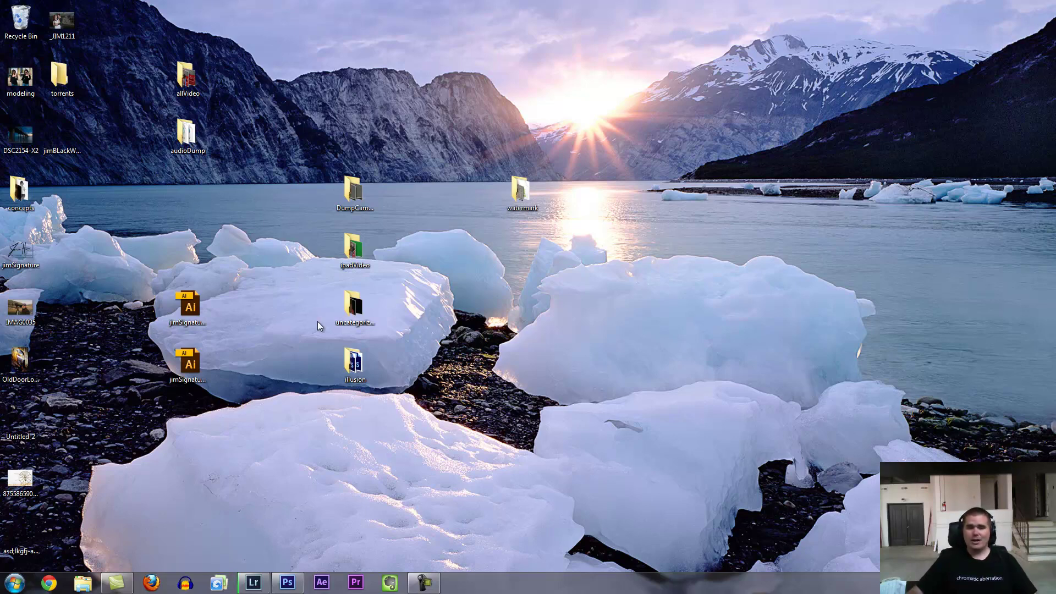
{"action": "left_click", "coordinate": [253, 583]}
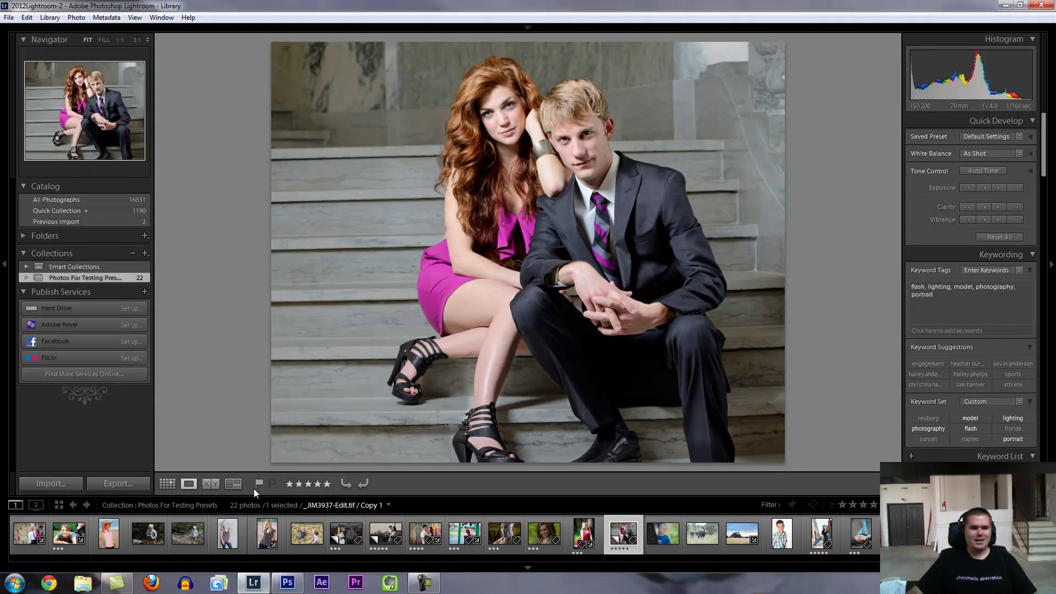
{"action": "key", "text": "super+d"}
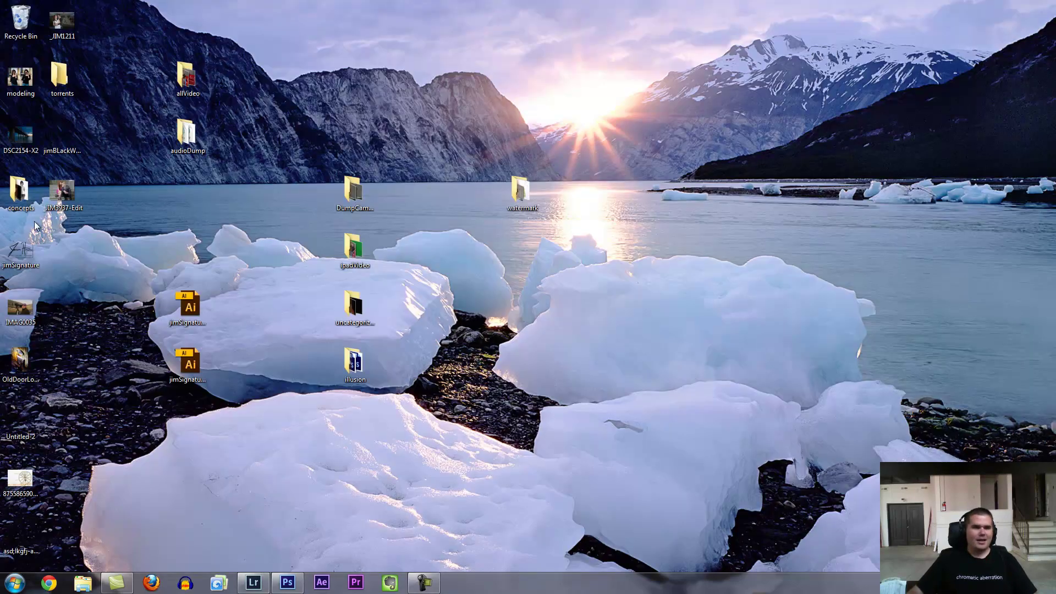
{"action": "double_click", "coordinate": [62, 193]}
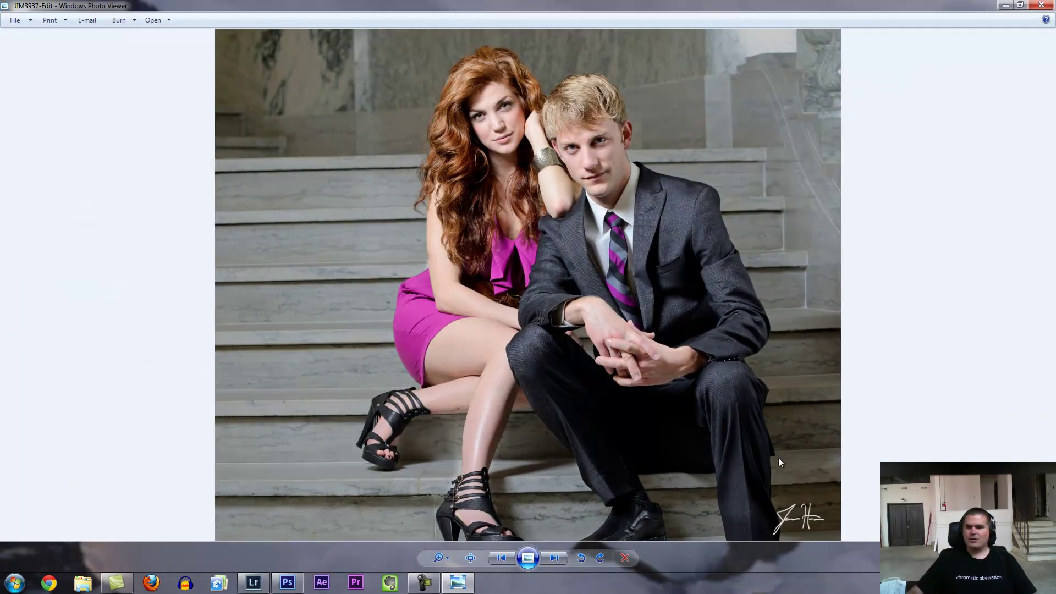